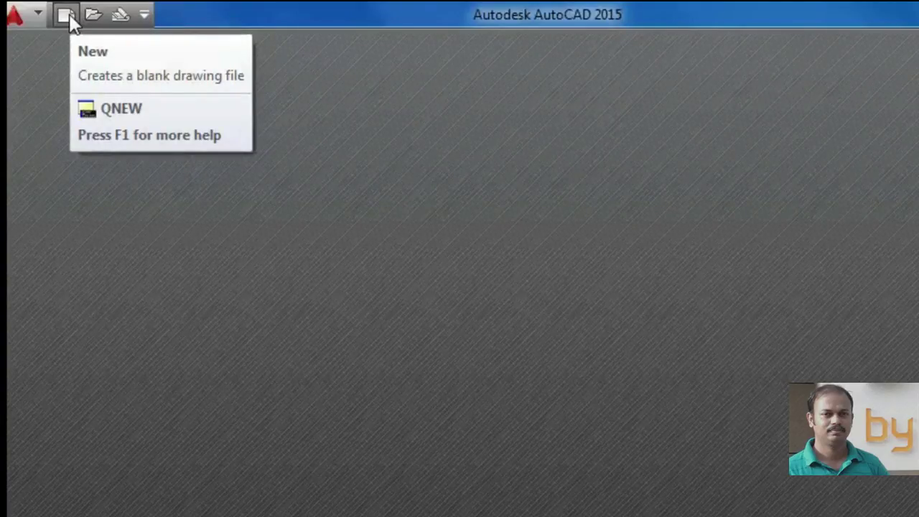
# Step: Open the AutoCAD application menu to reach the new, open and recent drawing options
pyautogui.click(34, 11)
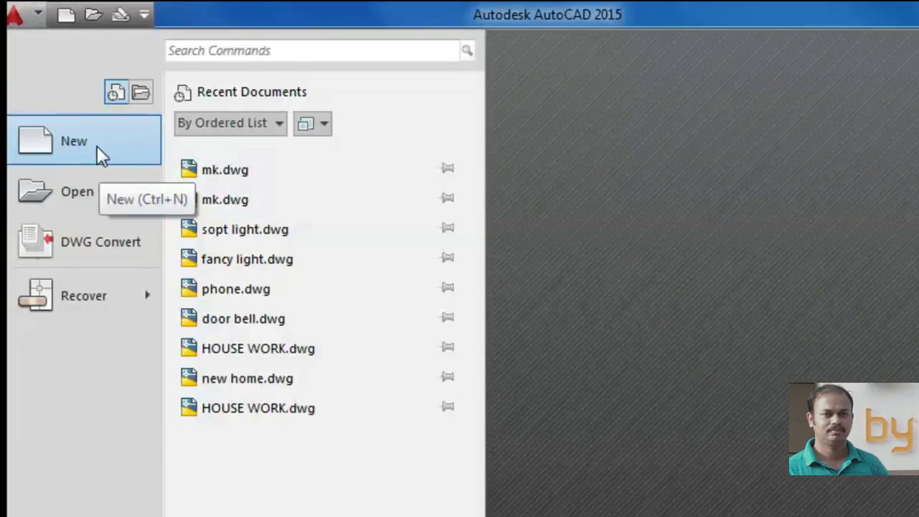
# Step: Create a new blank Drawing1 from the acad template
pyautogui.click(97, 145)
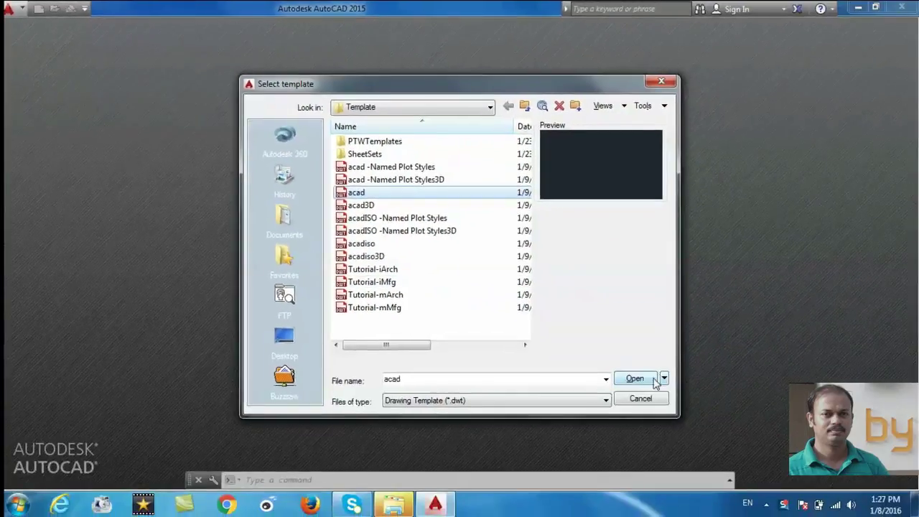
pyautogui.click(654, 380)
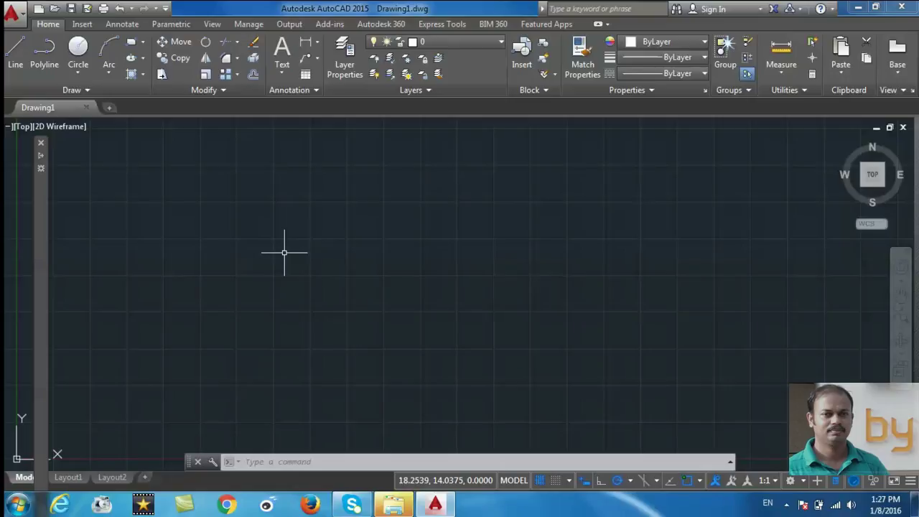
# Step: Draw a horizontal line joined to a 10-unit diagonal sloping down to the right
pyautogui.click(14, 56)
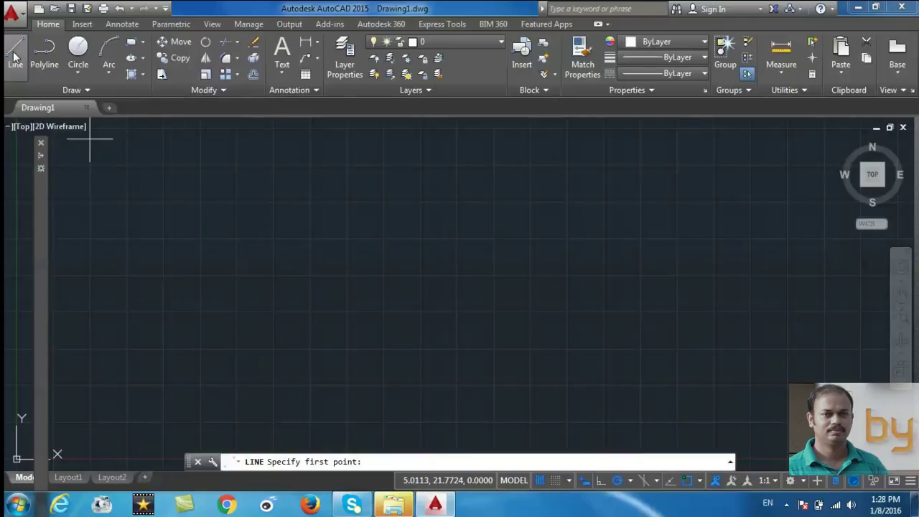
pyautogui.click(234, 203)
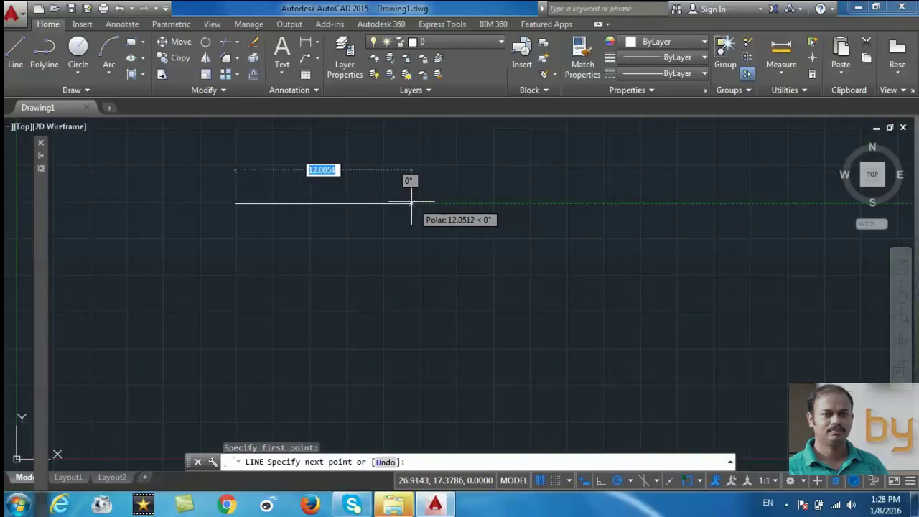
pyautogui.click(372, 203)
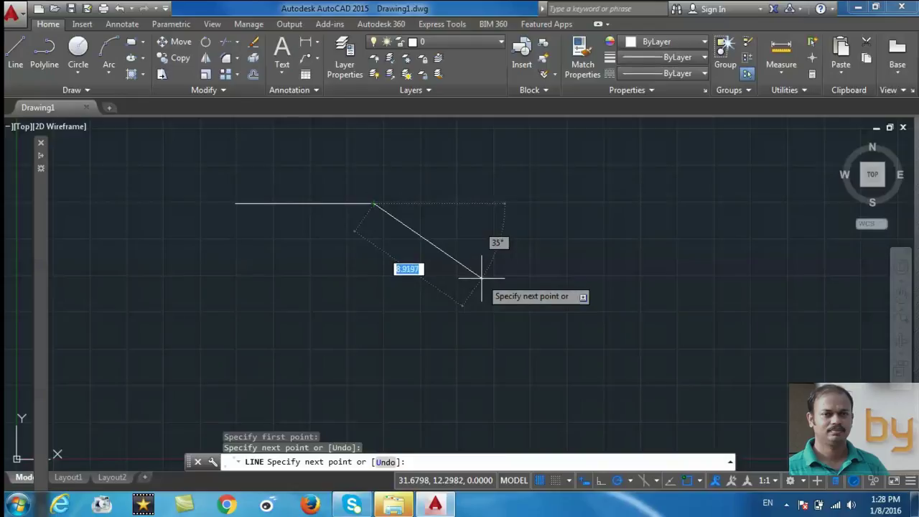
pyautogui.write('10')
pyautogui.press('Return')
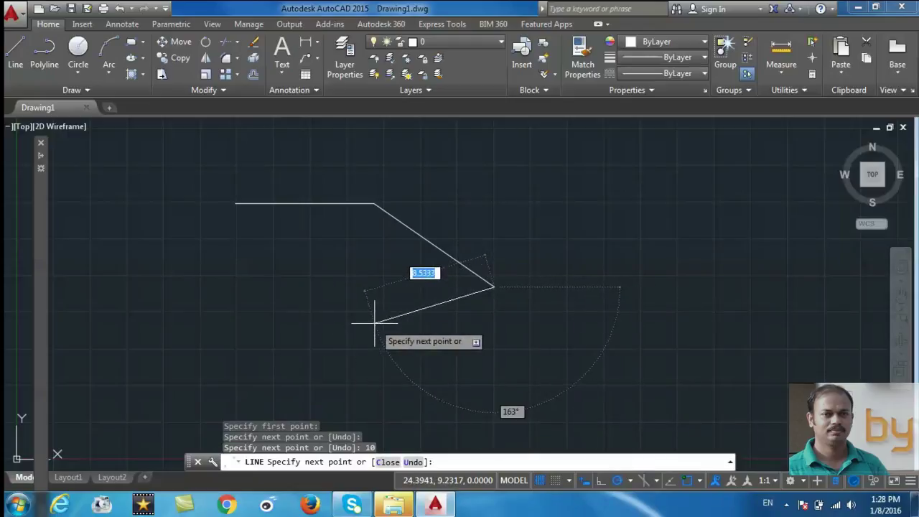
pyautogui.press('Escape')
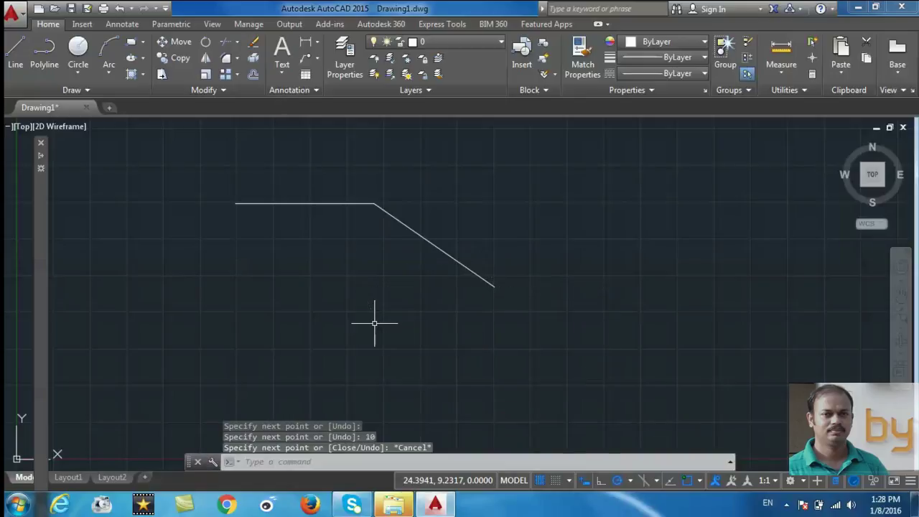
pyautogui.click(304, 203)
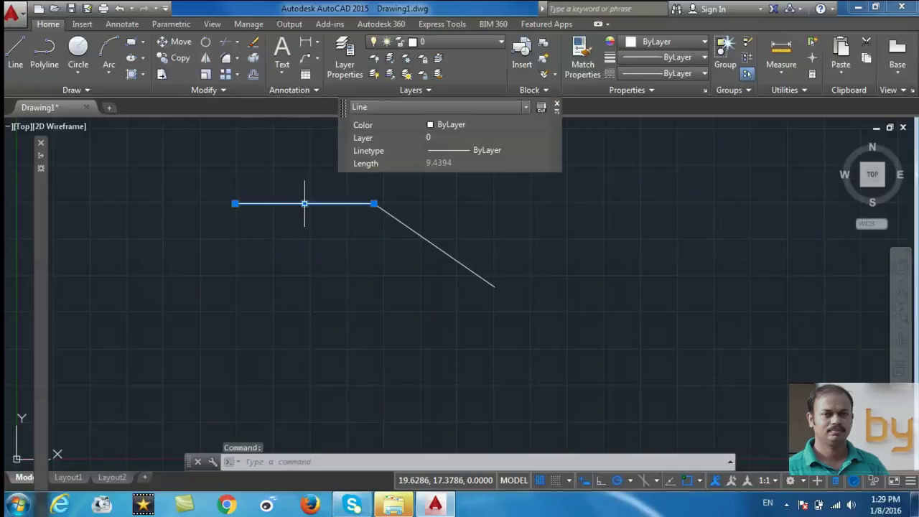
pyautogui.click(422, 237)
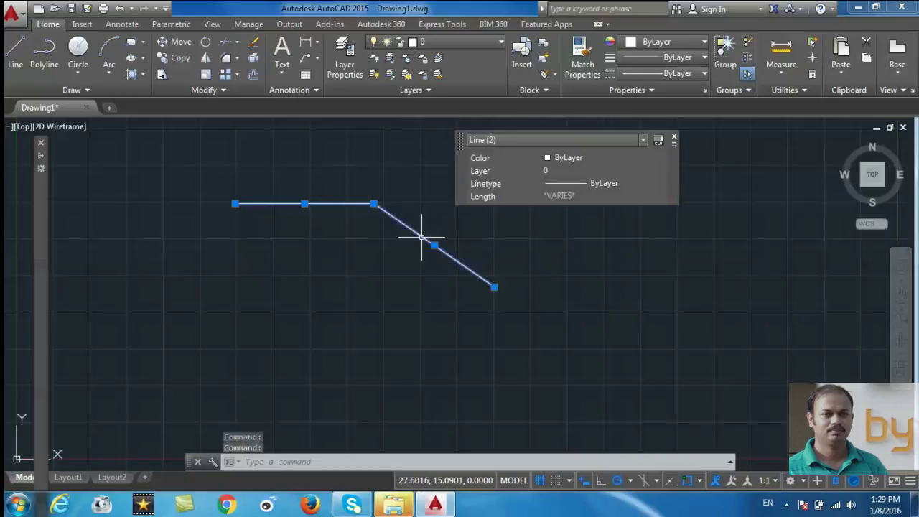
pyautogui.click(337, 265)
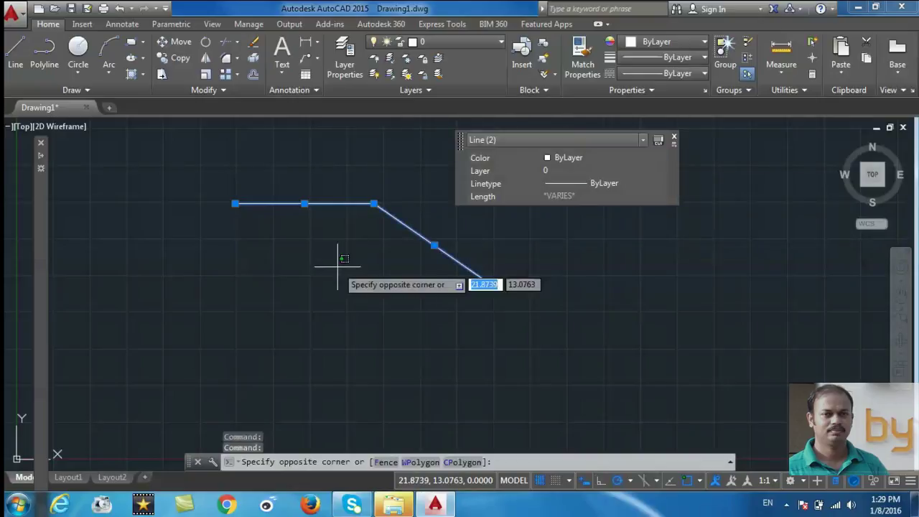
pyautogui.press('Escape')
pyautogui.press('Escape')
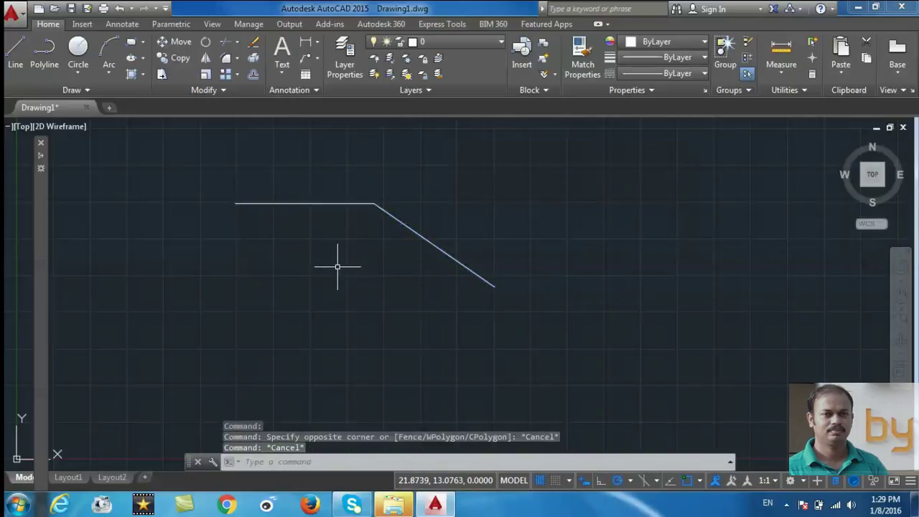
pyautogui.click(311, 204)
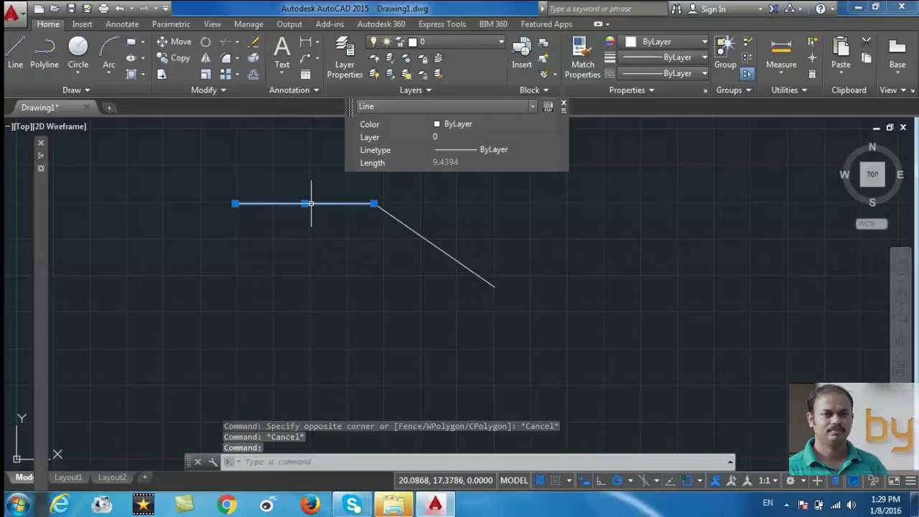
pyautogui.click(434, 245)
pyautogui.press('Escape')
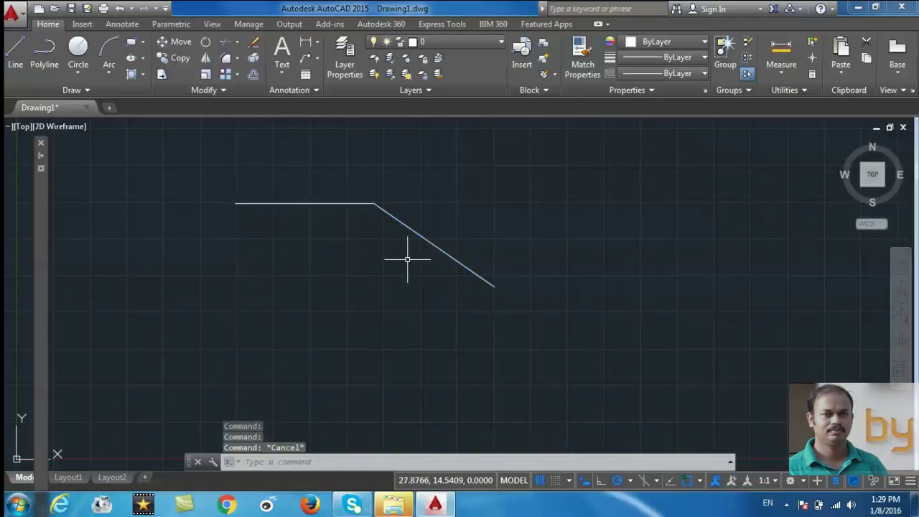
pyautogui.click(429, 243)
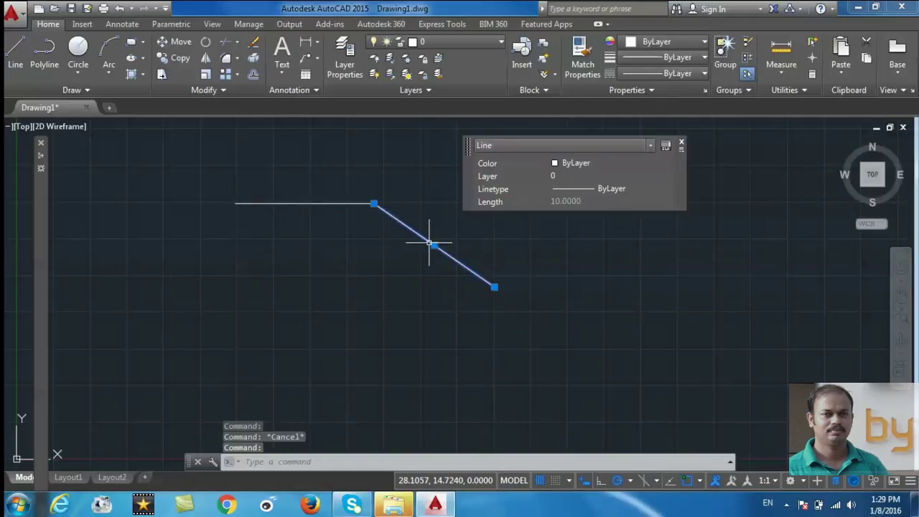
pyautogui.press('Delete')
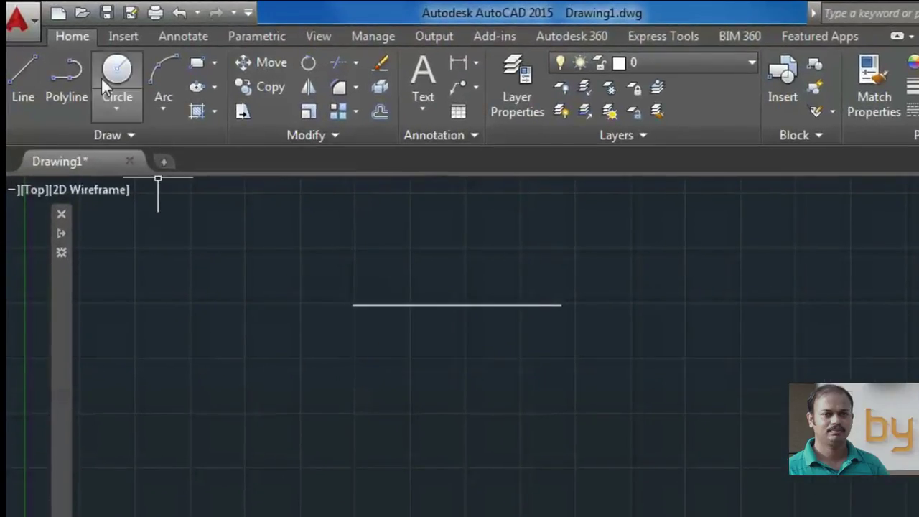
pyautogui.click(181, 12)
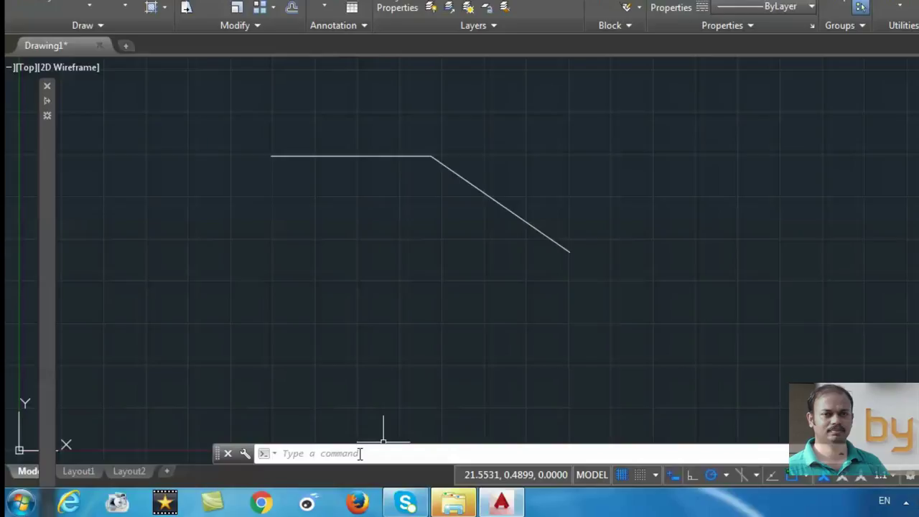
# Step: With the LINE command, draw a horizontal line below the first with a down-left diagonal
pyautogui.click(360, 454)
pyautogui.write('1')
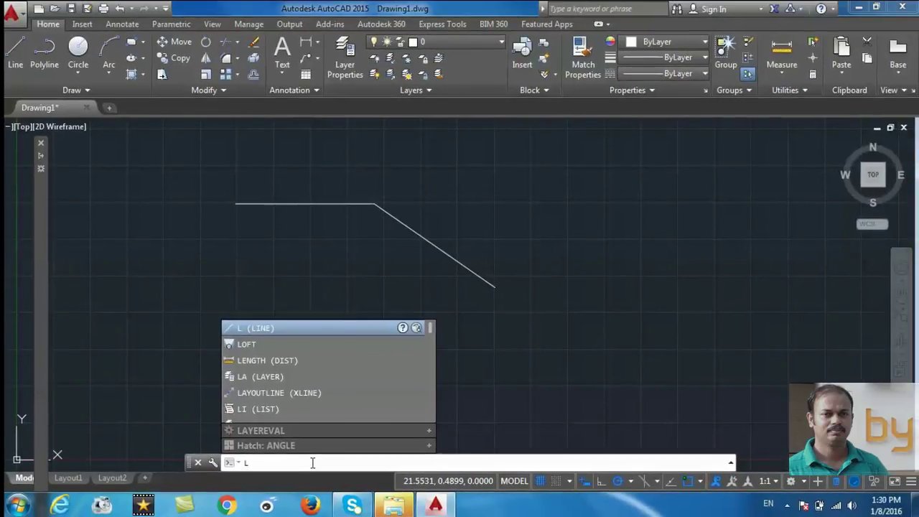
pyautogui.press('Return')
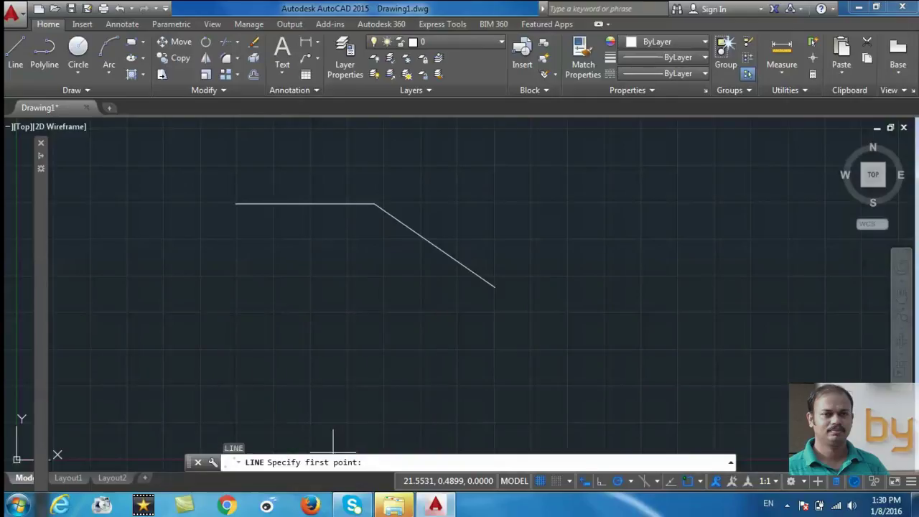
pyautogui.click(221, 296)
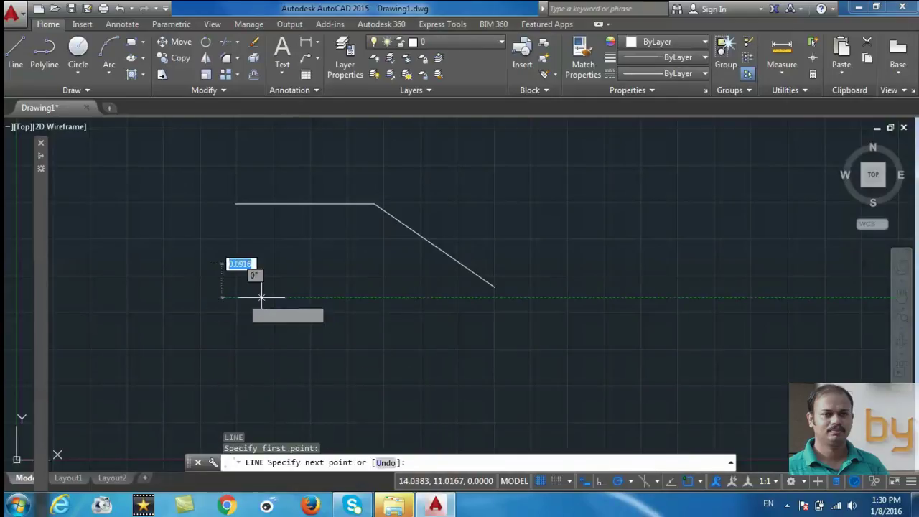
pyautogui.click(348, 296)
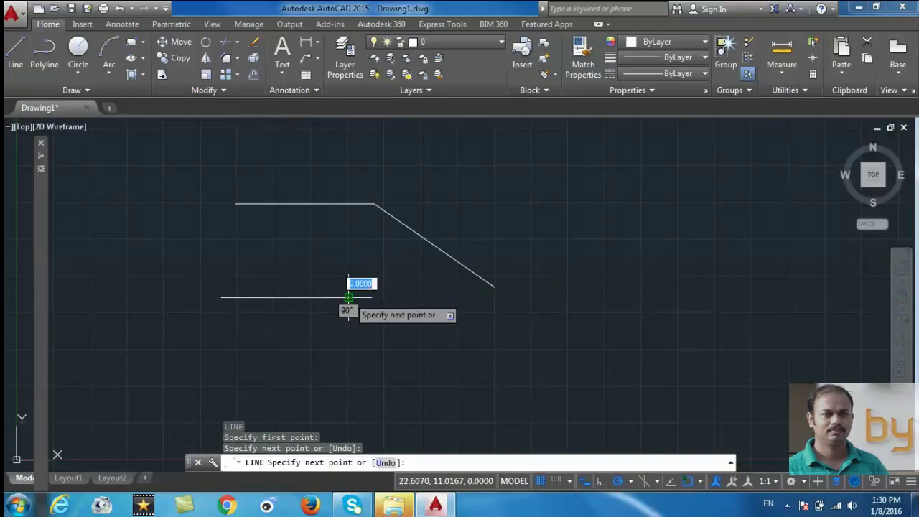
pyautogui.click(304, 372)
pyautogui.press('Escape')
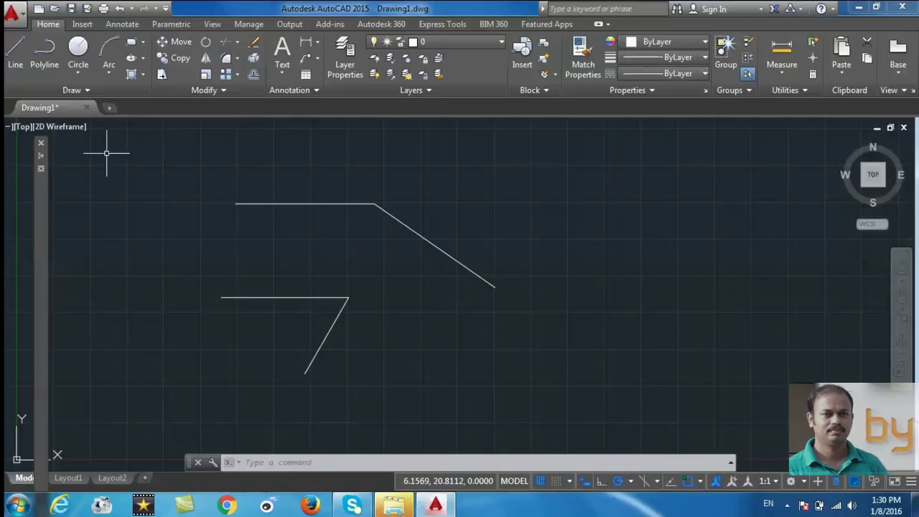
# Step: Draw an open PL polyline on the right going up, across right, then down
pyautogui.click(49, 52)
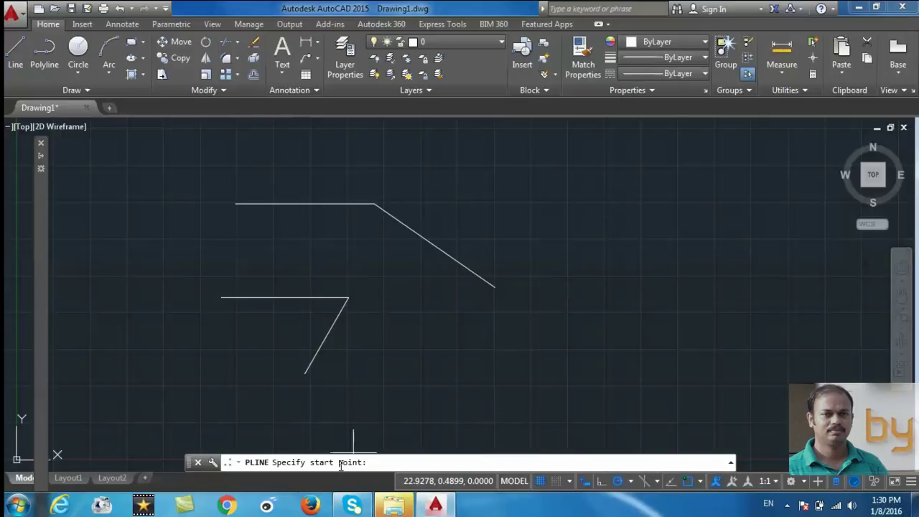
pyautogui.press('Escape')
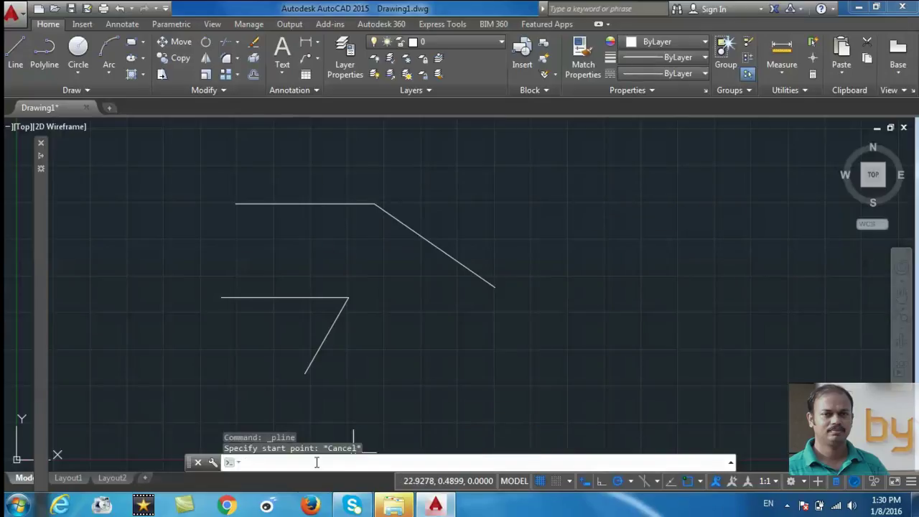
pyautogui.write('pl')
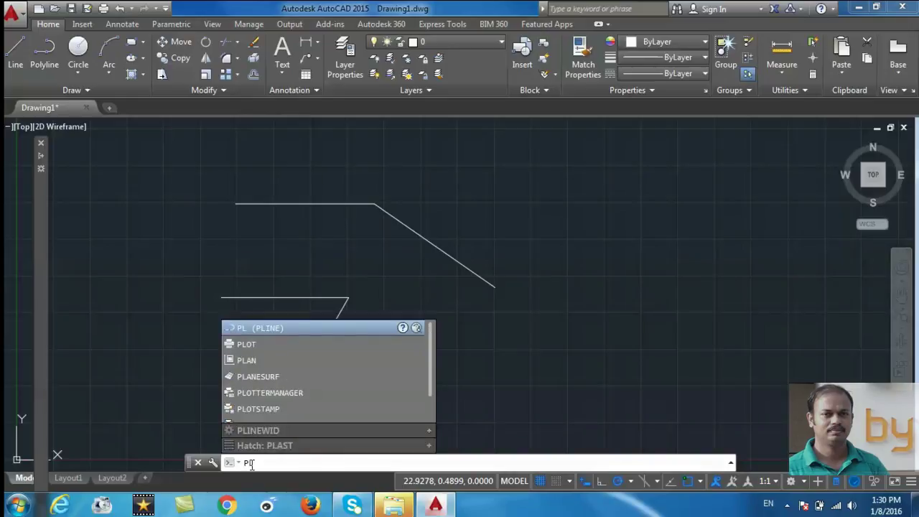
pyautogui.press('Return')
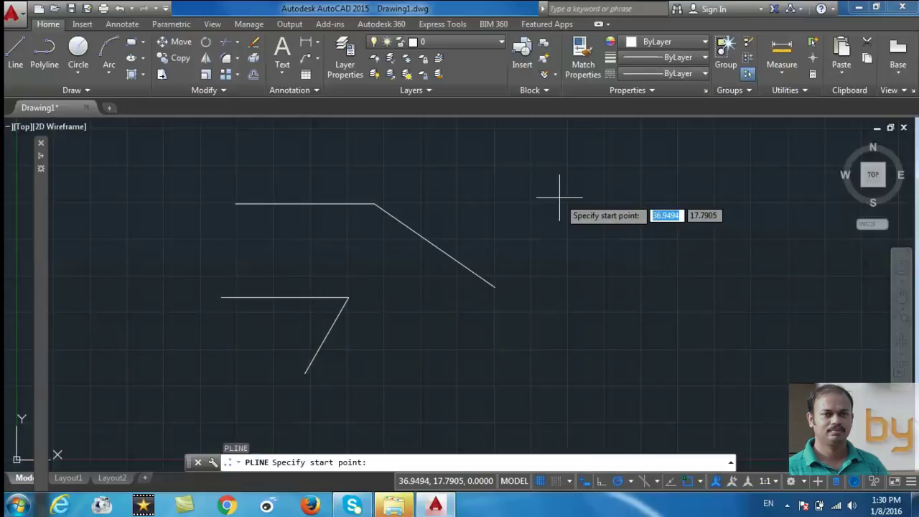
pyautogui.click(594, 294)
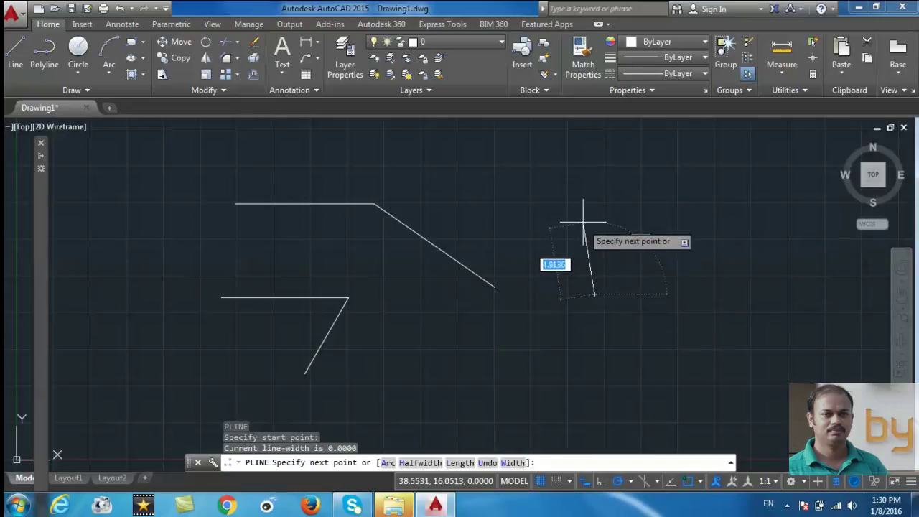
pyautogui.click(594, 190)
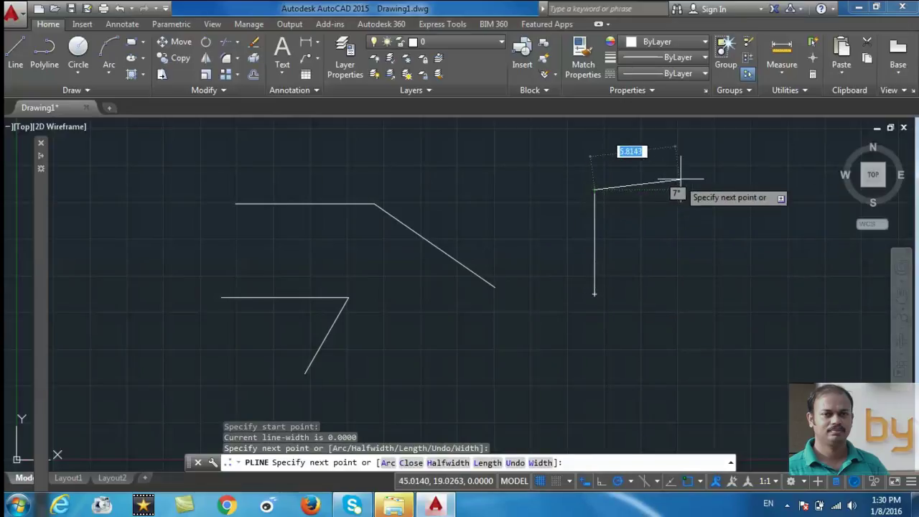
pyautogui.click(718, 189)
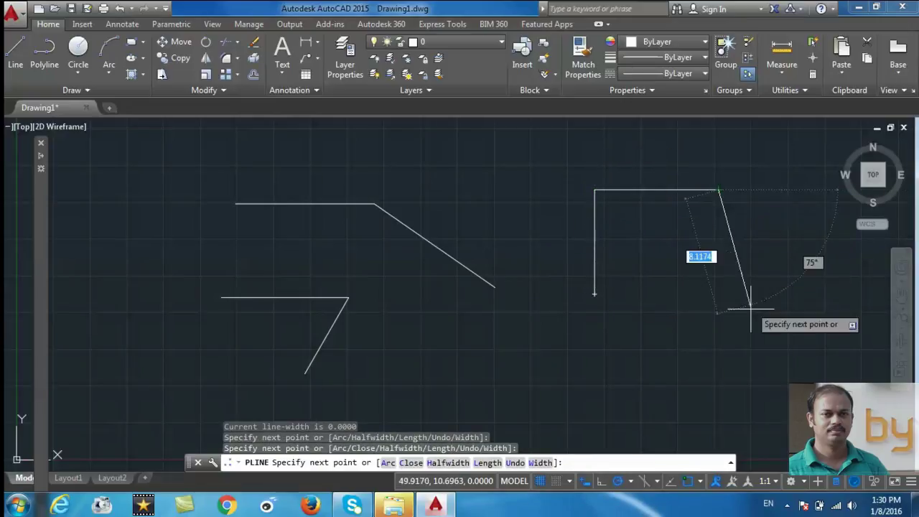
pyautogui.click(718, 349)
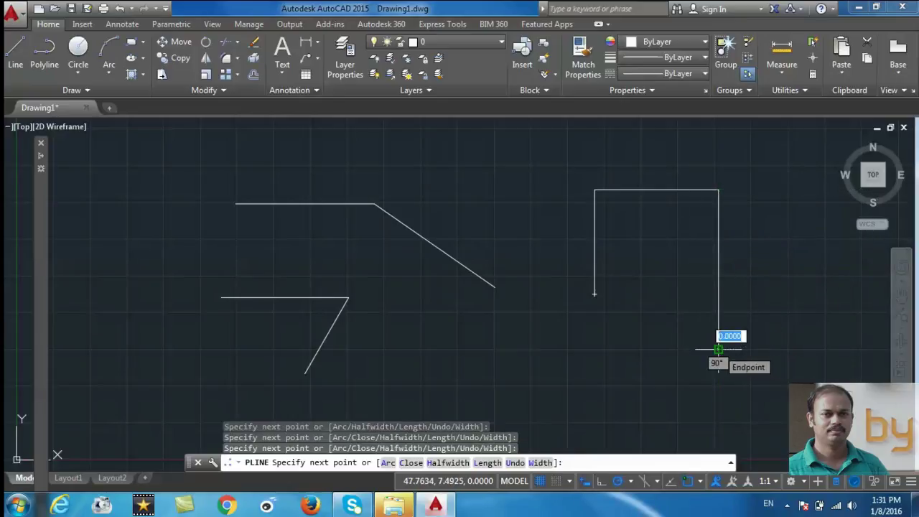
pyautogui.press('Escape')
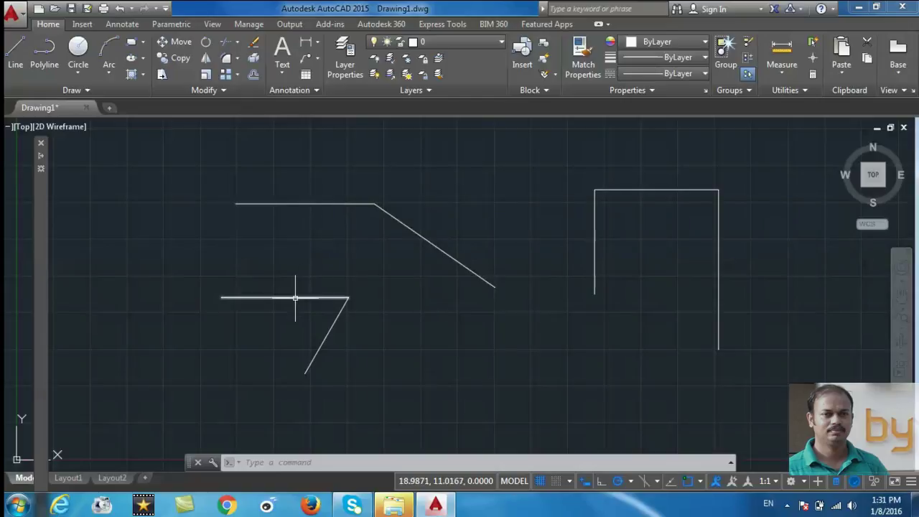
# Step: Select the three-sided shape to show it is one open Polyline with 0.0000 global width
pyautogui.moveTo(295, 297)
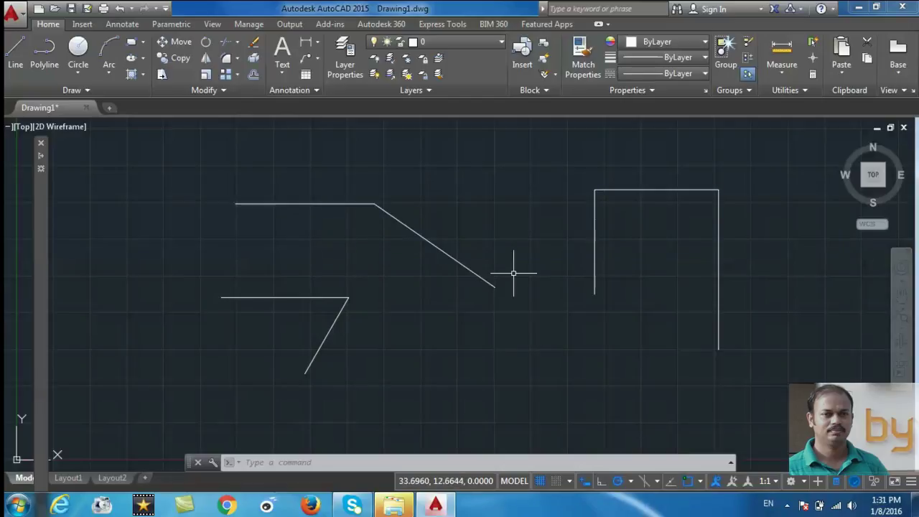
pyautogui.click(594, 259)
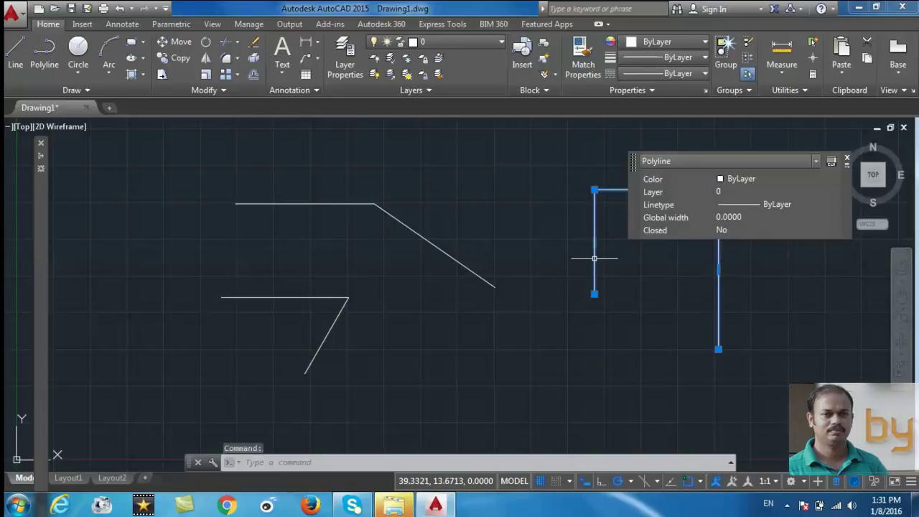